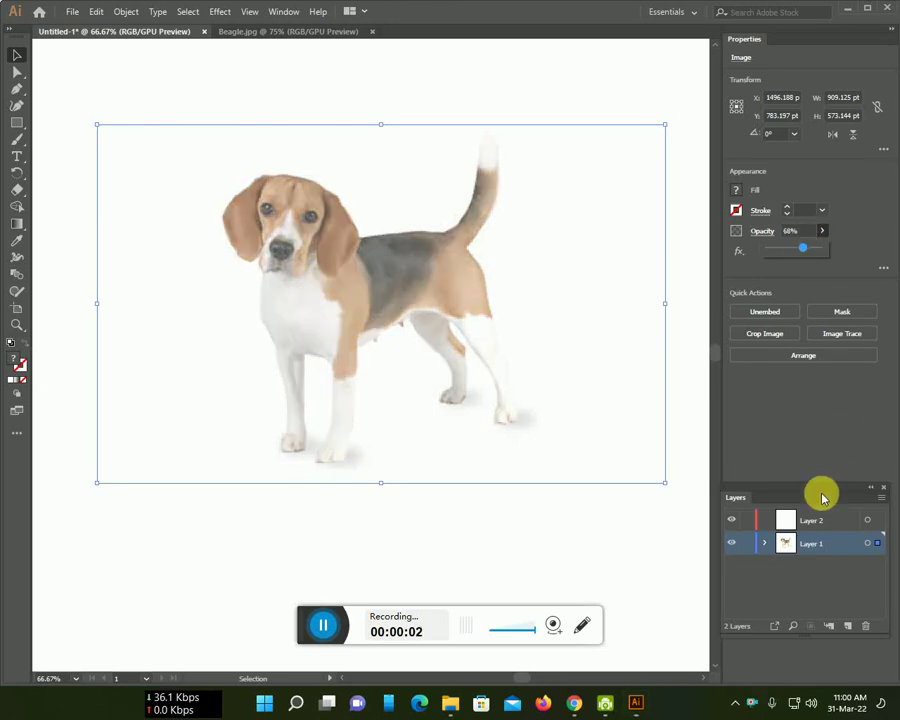
Lock the photo layer and target the empty upper layer with the Paintbrush
{"action": "left_click", "coordinate": [746, 542]}
{"action": "left_click", "coordinate": [812, 520]}
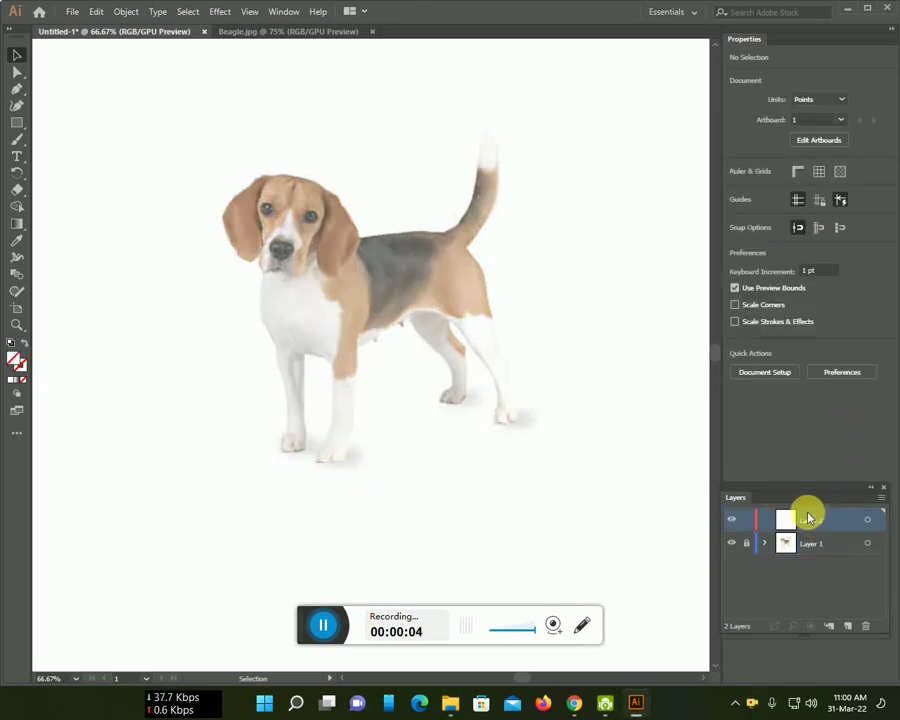
{"action": "key", "text": "b"}
Raise brush opacity to 100% and set the stroke to light green
{"action": "left_click", "coordinate": [820, 233]}
{"action": "left_click_drag", "start_coordinate": [812, 256], "coordinate": [834, 257]}
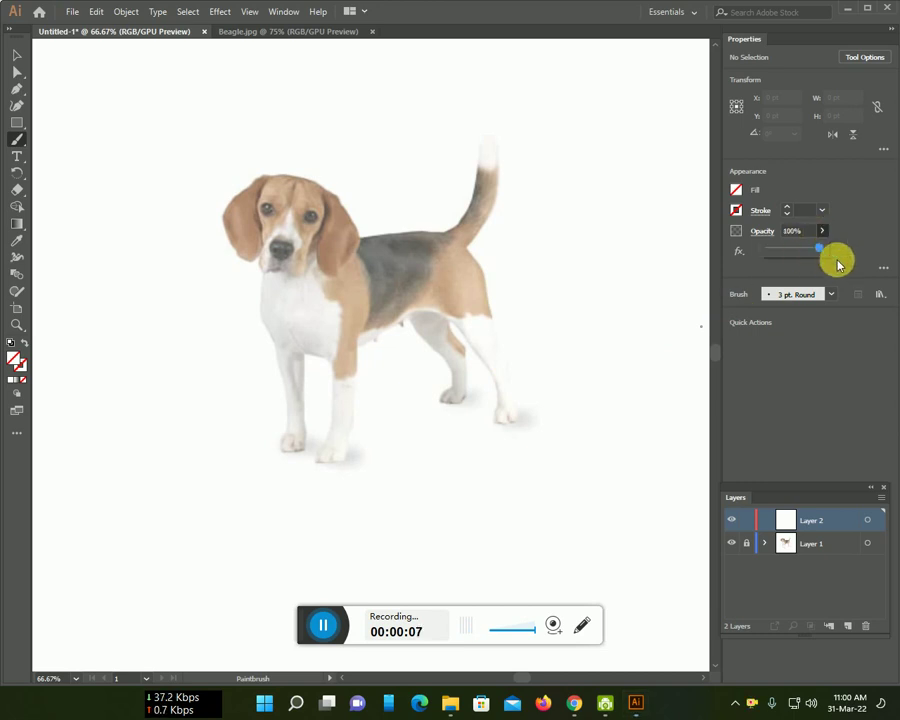
{"action": "left_click", "coordinate": [736, 210]}
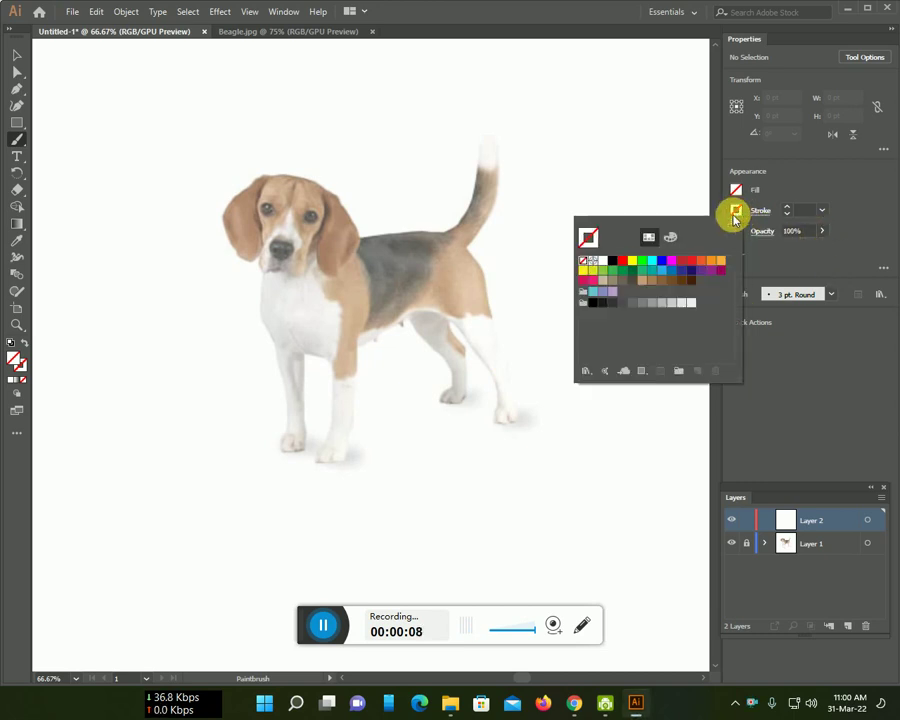
{"action": "left_click", "coordinate": [609, 278]}
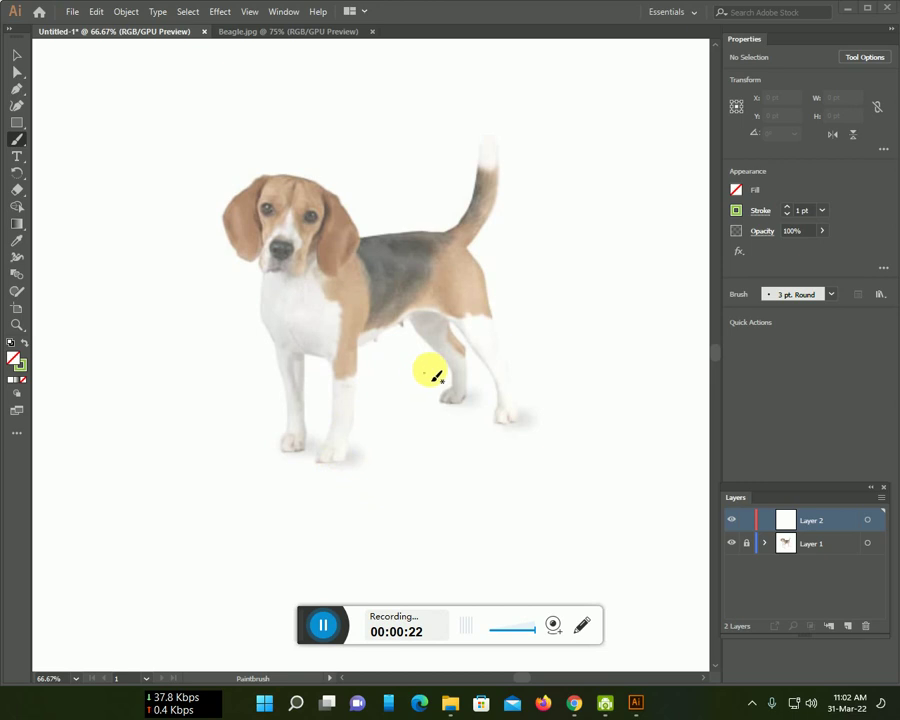
Zoom in and trace the beagle's left ear and left eye in green
{"action": "scroll", "coordinate": [426, 374], "scroll_direction": "up", "scroll_amount": 1}
{"action": "scroll", "coordinate": [422, 374], "scroll_direction": "up", "scroll_amount": 1}
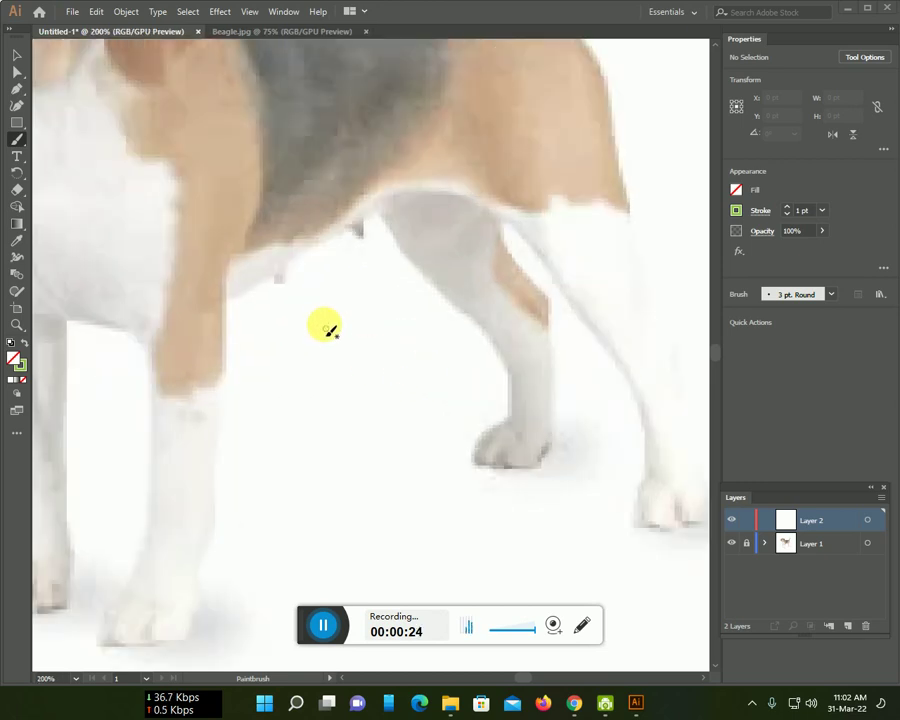
{"action": "scroll", "coordinate": [300, 335], "scroll_direction": "up", "scroll_amount": 5}
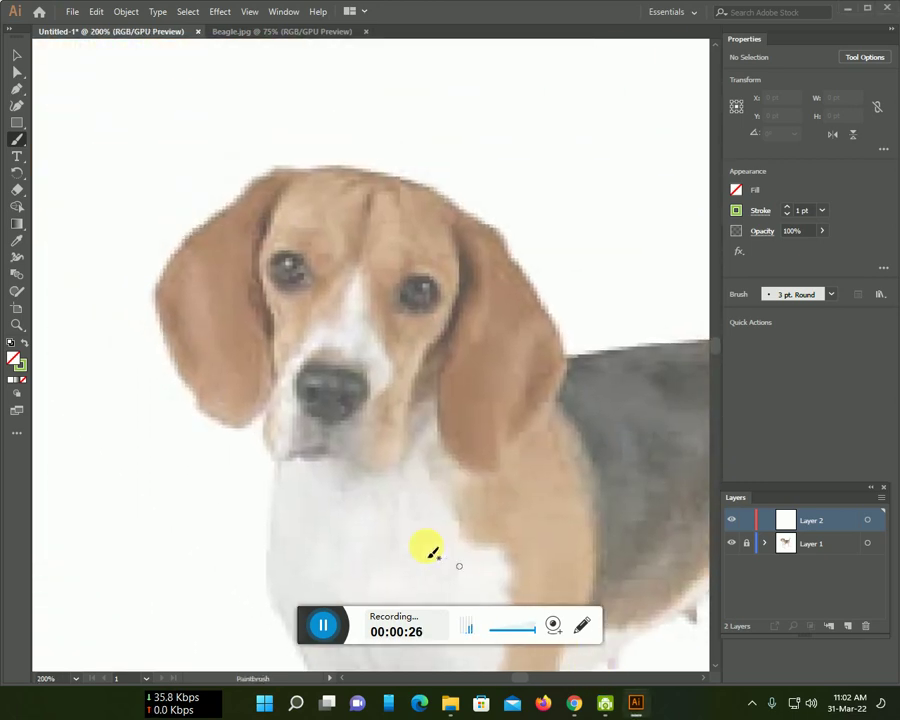
{"action": "scroll", "coordinate": [330, 478], "scroll_direction": "up", "scroll_amount": 2}
{"action": "left_click_drag", "start_coordinate": [312, 412], "coordinate": [456, 580]}
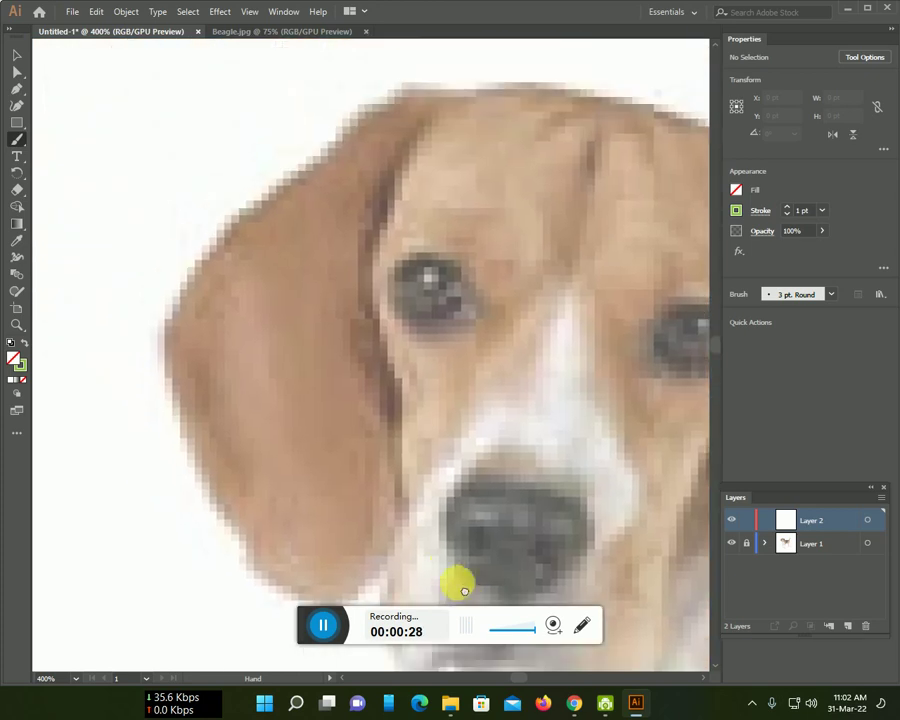
{"action": "mouse_move", "coordinate": [433, 132]}
{"action": "left_mouse_down"}
{"action": "mouse_move", "coordinate": [384, 356]}
{"action": "mouse_move", "coordinate": [406, 484]}
{"action": "mouse_move", "coordinate": [400, 580]}
{"action": "mouse_move", "coordinate": [312, 598]}
{"action": "mouse_move", "coordinate": [255, 546]}
{"action": "mouse_move", "coordinate": [191, 452]}
{"action": "mouse_move", "coordinate": [170, 347]}
{"action": "mouse_move", "coordinate": [181, 267]}
{"action": "mouse_move", "coordinate": [368, 110]}
{"action": "mouse_move", "coordinate": [502, 84]}
{"action": "mouse_move", "coordinate": [577, 93]}
{"action": "left_mouse_up"}
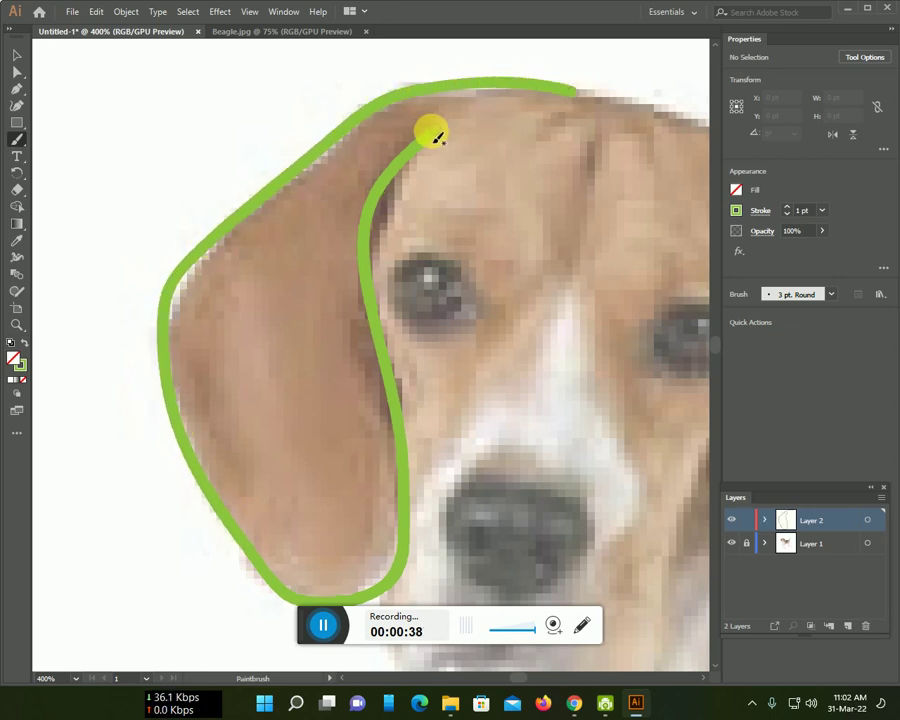
{"action": "left_click_drag", "start_coordinate": [440, 145], "coordinate": [432, 131]}
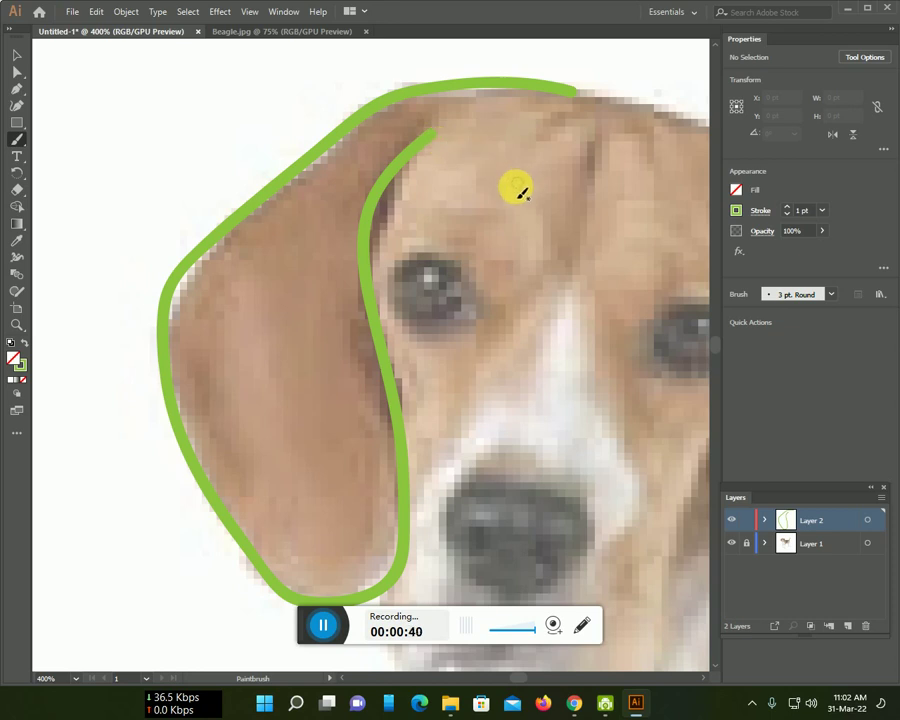
{"action": "mouse_move", "coordinate": [398, 288]}
{"action": "left_mouse_down"}
{"action": "mouse_move", "coordinate": [449, 342]}
{"action": "mouse_move", "coordinate": [474, 322]}
{"action": "mouse_move", "coordinate": [470, 293]}
{"action": "mouse_move", "coordinate": [450, 267]}
{"action": "mouse_move", "coordinate": [426, 266]}
{"action": "mouse_move", "coordinate": [402, 281]}
{"action": "left_mouse_up"}
{"action": "left_click_drag", "start_coordinate": [492, 325], "coordinate": [315, 282]}
Outline the right eye, the top of the head and the right ear
{"action": "scroll", "coordinate": [450, 305], "scroll_direction": "up", "scroll_amount": 2}
{"action": "mouse_move", "coordinate": [473, 316]}
{"action": "left_mouse_down"}
{"action": "mouse_move", "coordinate": [462, 352]}
{"action": "mouse_move", "coordinate": [478, 366]}
{"action": "mouse_move", "coordinate": [508, 362]}
{"action": "mouse_move", "coordinate": [533, 338]}
{"action": "mouse_move", "coordinate": [508, 299]}
{"action": "mouse_move", "coordinate": [493, 305]}
{"action": "left_mouse_up"}
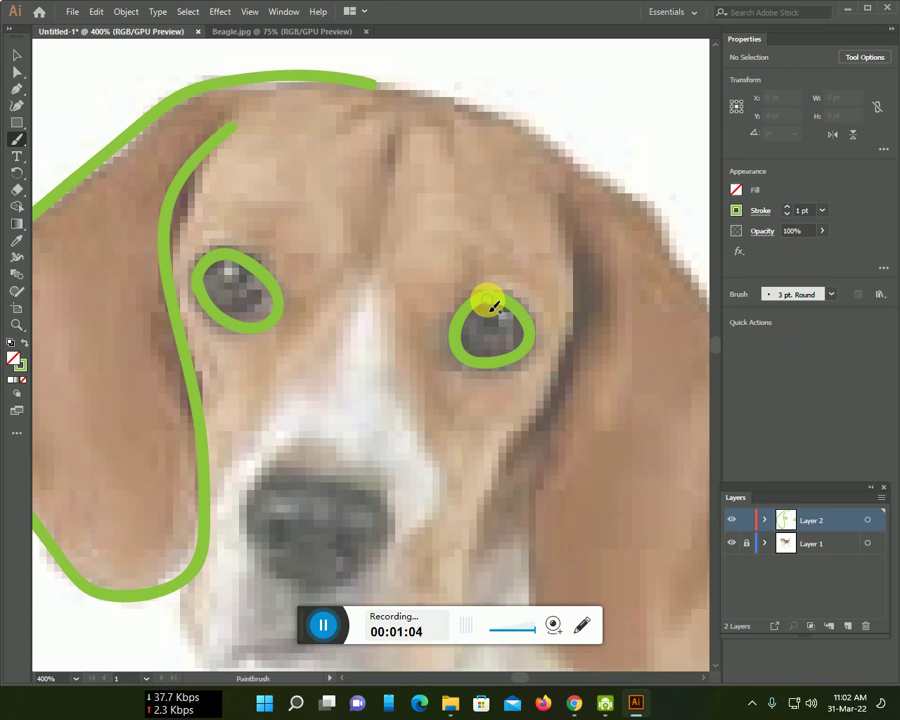
{"action": "scroll", "coordinate": [413, 285], "scroll_direction": "up", "scroll_amount": 2}
{"action": "mouse_move", "coordinate": [378, 173]}
{"action": "left_mouse_down"}
{"action": "mouse_move", "coordinate": [643, 293]}
{"action": "mouse_move", "coordinate": [673, 340]}
{"action": "mouse_move", "coordinate": [488, 165]}
{"action": "left_mouse_up"}
{"action": "mouse_move", "coordinate": [385, 105]}
{"action": "left_mouse_down"}
{"action": "mouse_move", "coordinate": [416, 224]}
{"action": "mouse_move", "coordinate": [368, 362]}
{"action": "mouse_move", "coordinate": [360, 518]}
{"action": "mouse_move", "coordinate": [443, 577]}
{"action": "mouse_move", "coordinate": [522, 490]}
{"action": "mouse_move", "coordinate": [595, 382]}
{"action": "mouse_move", "coordinate": [571, 275]}
{"action": "mouse_move", "coordinate": [490, 126]}
{"action": "left_mouse_up"}
{"action": "left_click_drag", "start_coordinate": [452, 294], "coordinate": [608, 204]}
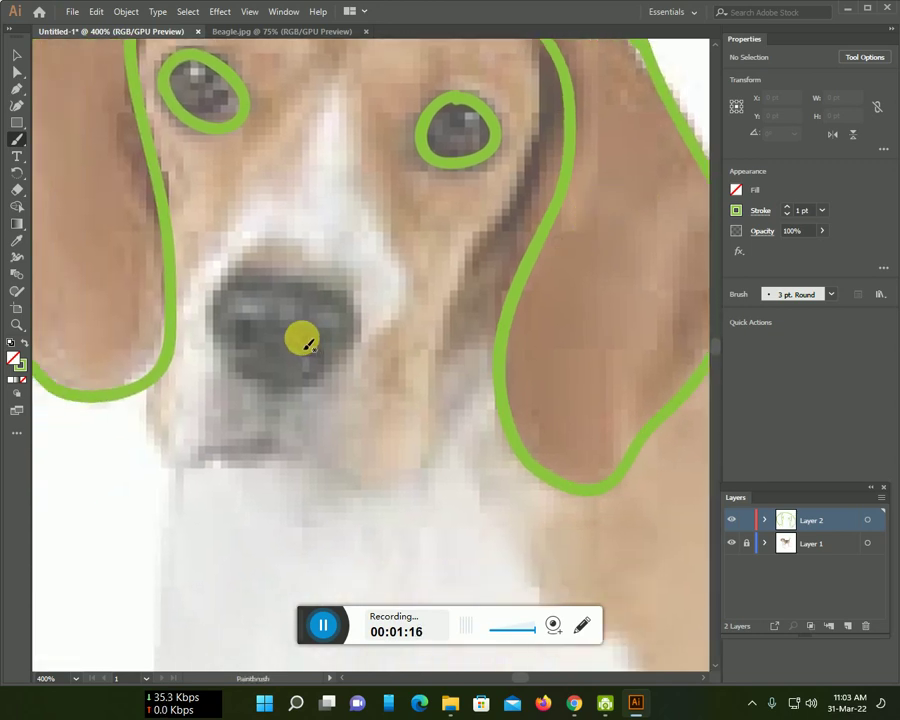
Trace the nose with a nostril, the white muzzle stripe and the inner right ear
{"action": "mouse_move", "coordinate": [214, 308]}
{"action": "left_mouse_down"}
{"action": "mouse_move", "coordinate": [216, 341]}
{"action": "mouse_move", "coordinate": [277, 387]}
{"action": "mouse_move", "coordinate": [347, 367]}
{"action": "mouse_move", "coordinate": [332, 296]}
{"action": "mouse_move", "coordinate": [253, 269]}
{"action": "mouse_move", "coordinate": [209, 327]}
{"action": "mouse_move", "coordinate": [245, 341]}
{"action": "mouse_move", "coordinate": [245, 317]}
{"action": "left_mouse_up"}
{"action": "mouse_move", "coordinate": [311, 337]}
{"action": "left_mouse_down"}
{"action": "mouse_move", "coordinate": [311, 352]}
{"action": "mouse_move", "coordinate": [304, 344]}
{"action": "left_mouse_up"}
{"action": "scroll", "coordinate": [330, 376], "scroll_direction": "up", "scroll_amount": 2}
{"action": "scroll", "coordinate": [340, 300], "scroll_direction": "up", "scroll_amount": 2}
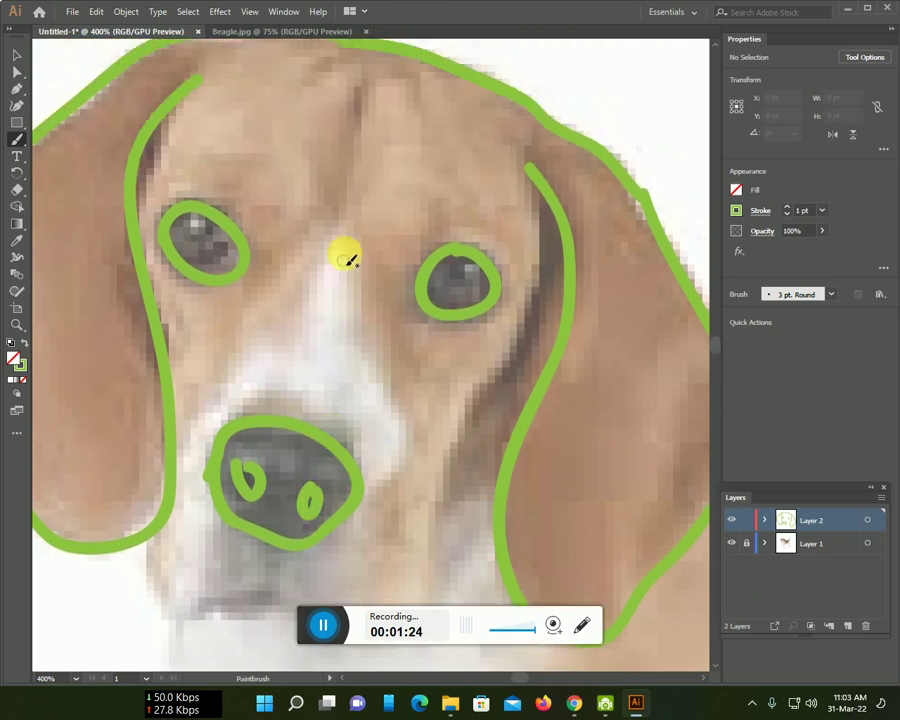
{"action": "mouse_move", "coordinate": [343, 225]}
{"action": "left_mouse_down"}
{"action": "mouse_move", "coordinate": [405, 410]}
{"action": "mouse_move", "coordinate": [320, 258]}
{"action": "mouse_move", "coordinate": [232, 370]}
{"action": "left_mouse_up"}
{"action": "scroll", "coordinate": [455, 427], "scroll_direction": "down", "scroll_amount": 2}
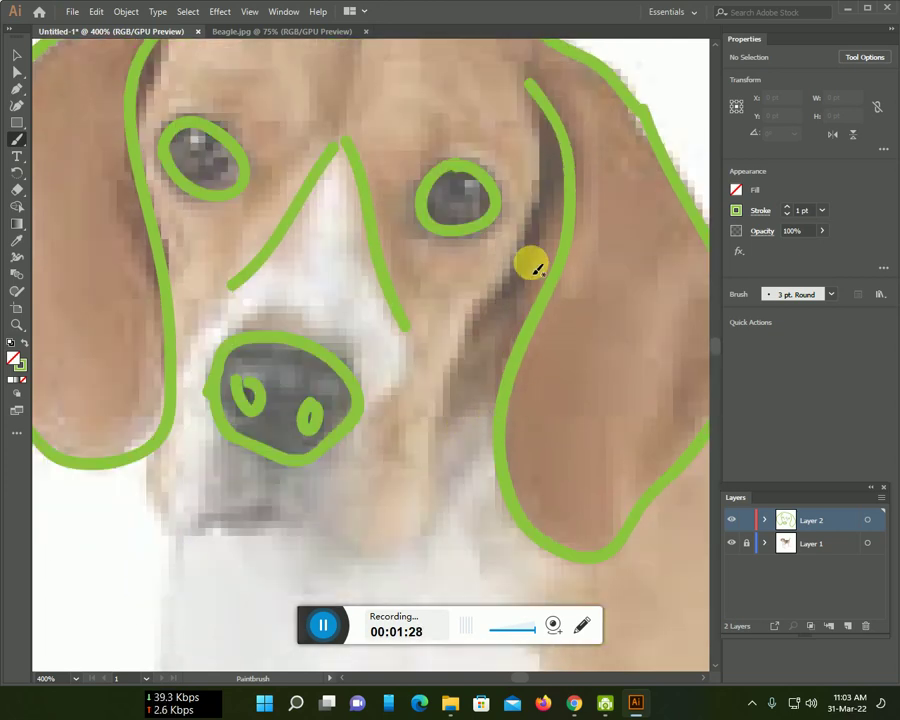
{"action": "mouse_move", "coordinate": [532, 155]}
{"action": "left_mouse_down"}
{"action": "mouse_move", "coordinate": [514, 260]}
{"action": "mouse_move", "coordinate": [430, 427]}
{"action": "mouse_move", "coordinate": [422, 508]}
{"action": "mouse_move", "coordinate": [352, 544]}
{"action": "mouse_move", "coordinate": [273, 511]}
{"action": "mouse_move", "coordinate": [221, 526]}
{"action": "left_mouse_up"}
{"action": "left_click_drag", "start_coordinate": [160, 518], "coordinate": [156, 452]}
{"action": "scroll", "coordinate": [420, 480], "scroll_direction": "down", "scroll_amount": 2}
{"action": "scroll", "coordinate": [426, 476], "scroll_direction": "down", "scroll_amount": 2}
{"action": "scroll", "coordinate": [432, 484], "scroll_direction": "down", "scroll_amount": 1, "text": "alt"}
{"action": "scroll", "coordinate": [433, 484], "scroll_direction": "down", "scroll_amount": 1}
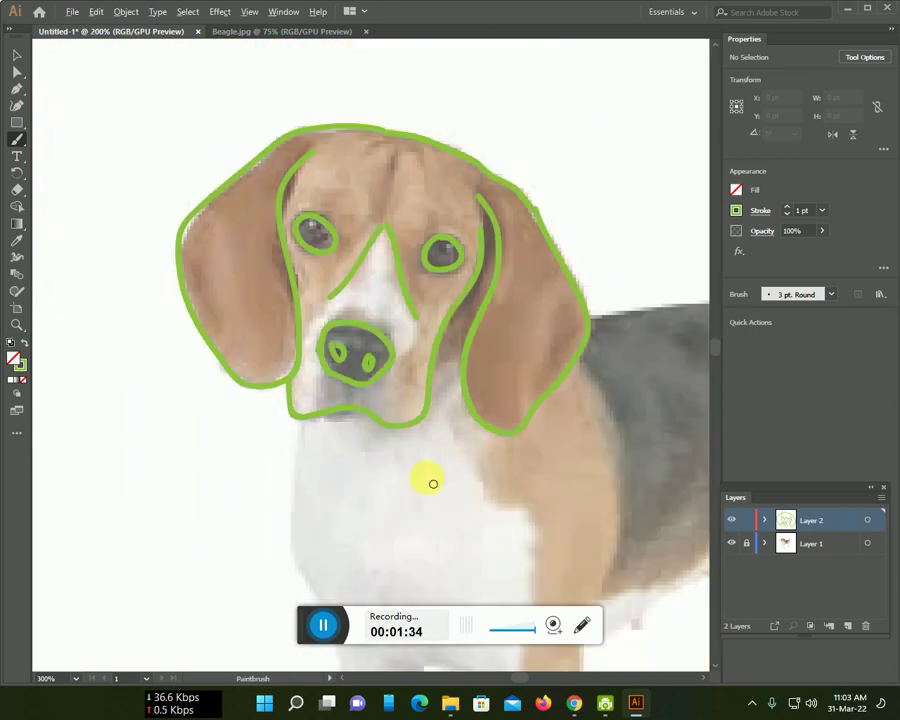
Outline the chest and the first front leg's outer and inner edges
{"action": "scroll", "coordinate": [393, 485], "scroll_direction": "down", "scroll_amount": 2}
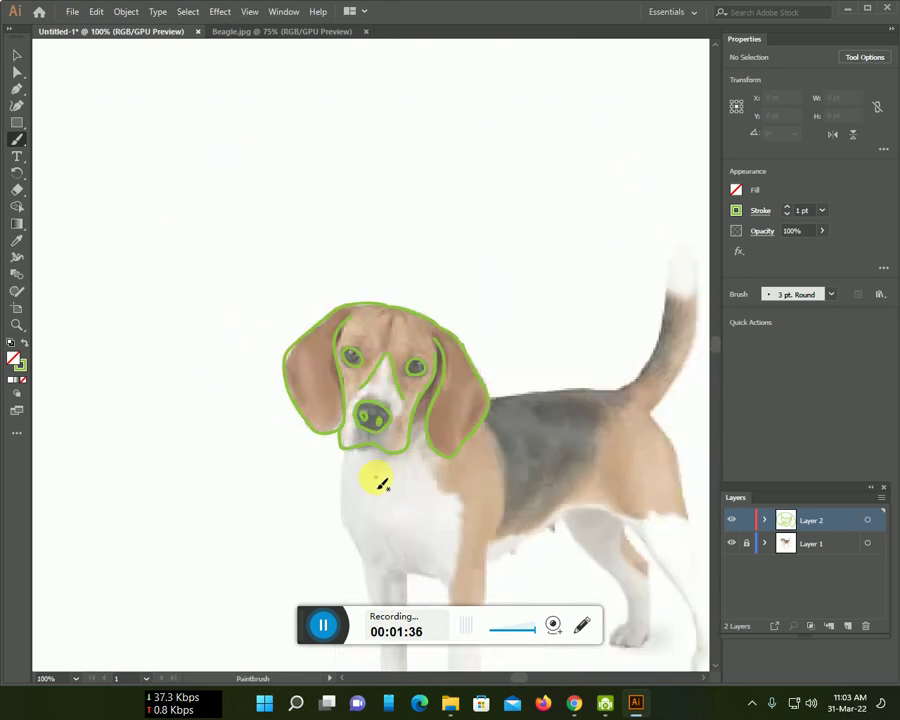
{"action": "scroll", "coordinate": [393, 535], "scroll_direction": "down", "scroll_amount": 3}
{"action": "scroll", "coordinate": [408, 410], "scroll_direction": "up", "scroll_amount": 1}
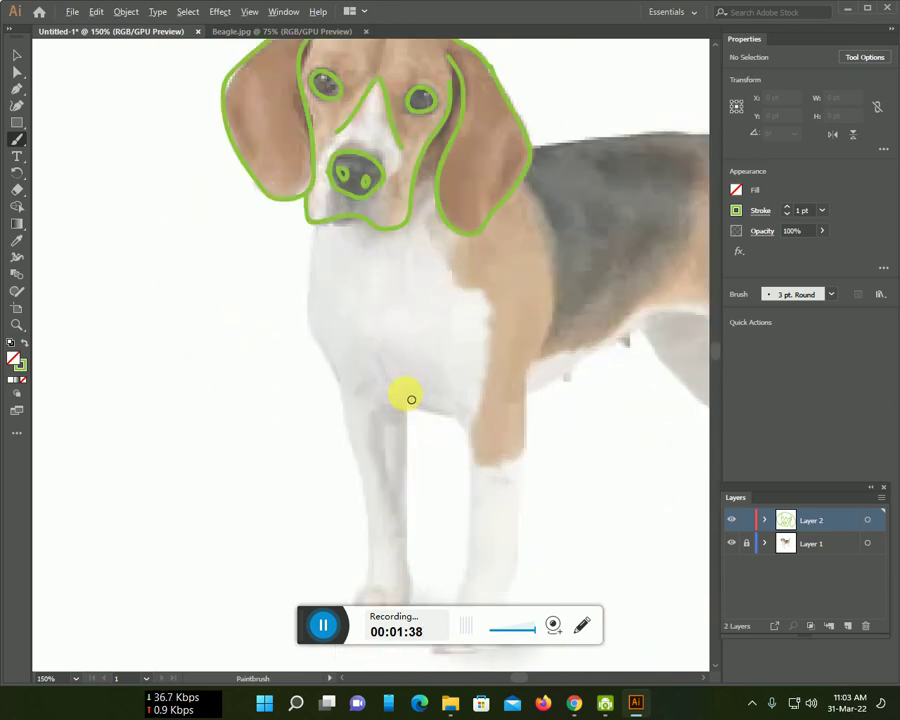
{"action": "scroll", "coordinate": [378, 397], "scroll_direction": "up", "scroll_amount": 1}
{"action": "left_click_drag", "start_coordinate": [284, 172], "coordinate": [280, 300]}
{"action": "left_click_drag", "start_coordinate": [343, 478], "coordinate": [355, 575]}
{"action": "left_click_drag", "start_coordinate": [409, 410], "coordinate": [404, 589]}
Outline the other front leg's top and side and extend around its paw
{"action": "scroll", "coordinate": [440, 456], "scroll_direction": "down", "scroll_amount": 2}
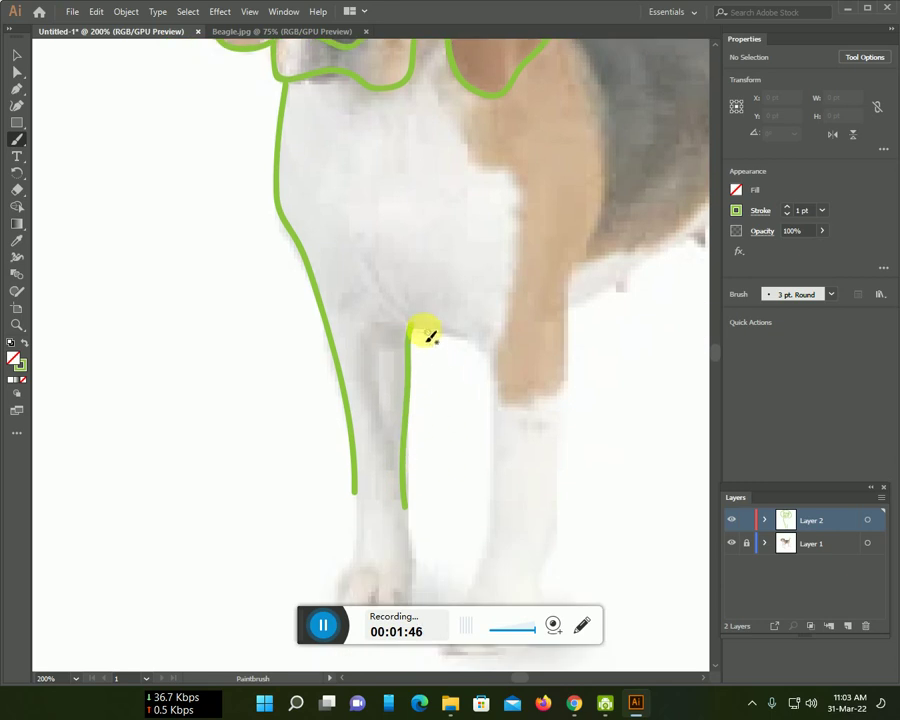
{"action": "mouse_move", "coordinate": [413, 328]}
{"action": "left_mouse_down"}
{"action": "mouse_move", "coordinate": [447, 332]}
{"action": "mouse_move", "coordinate": [492, 372]}
{"action": "mouse_move", "coordinate": [495, 540]}
{"action": "left_mouse_up"}
{"action": "left_click_drag", "start_coordinate": [572, 265], "coordinate": [557, 562]}
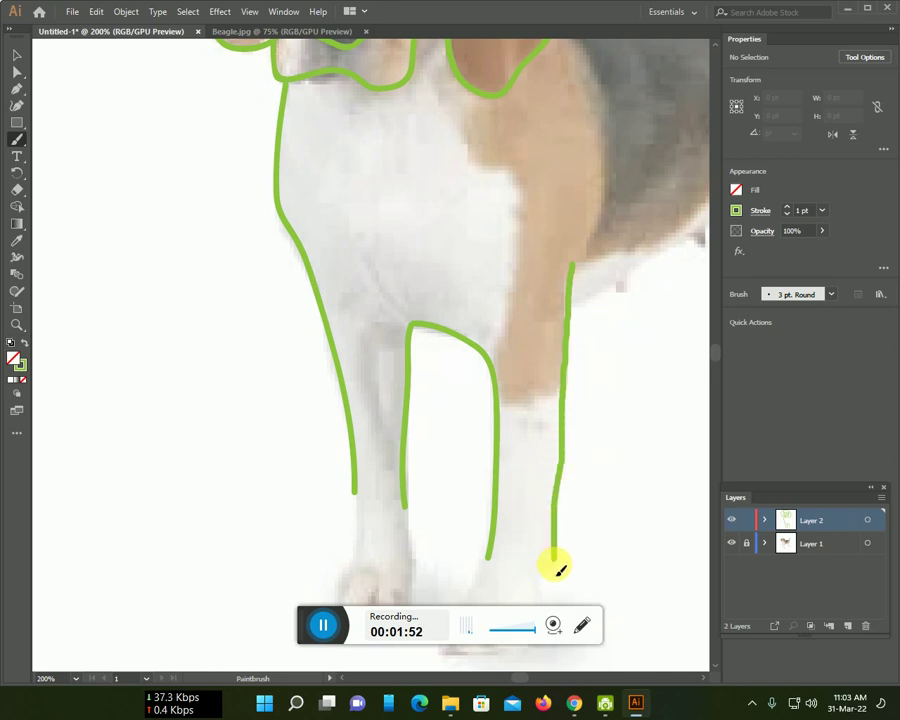
{"action": "scroll", "coordinate": [545, 597], "scroll_direction": "down", "scroll_amount": 1}
{"action": "scroll", "coordinate": [528, 524], "scroll_direction": "down", "scroll_amount": 1}
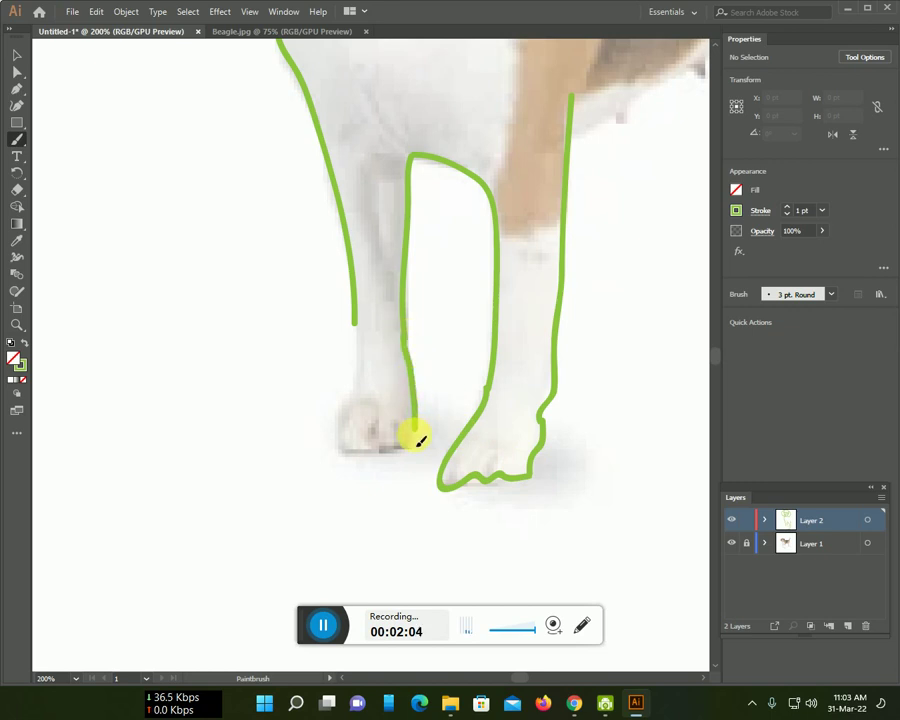
{"action": "left_click_drag", "start_coordinate": [340, 432], "coordinate": [362, 387]}
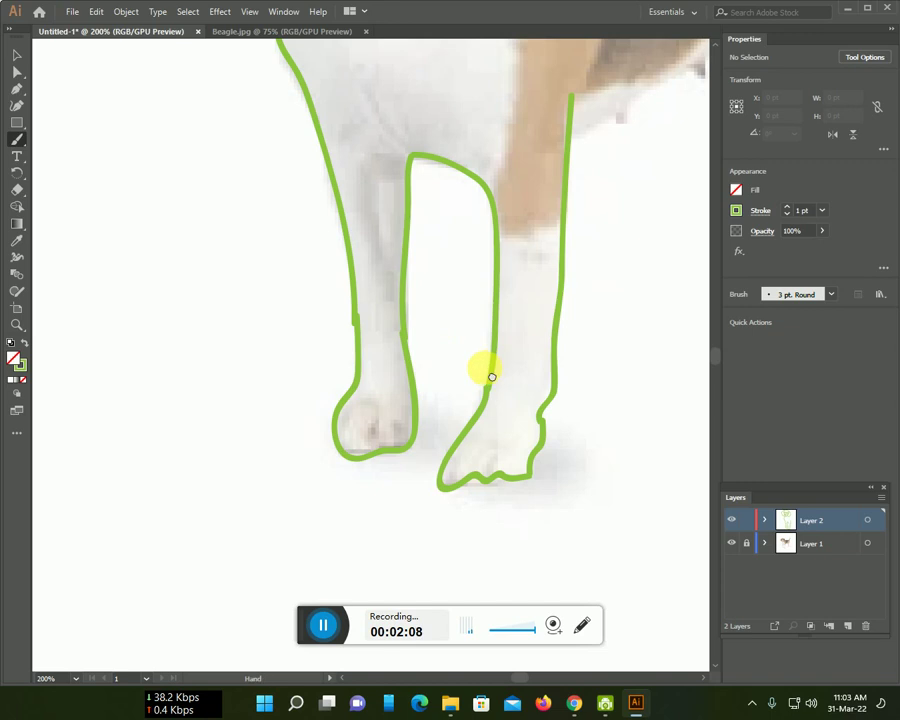
{"action": "left_click_drag", "start_coordinate": [482, 370], "coordinate": [206, 452]}
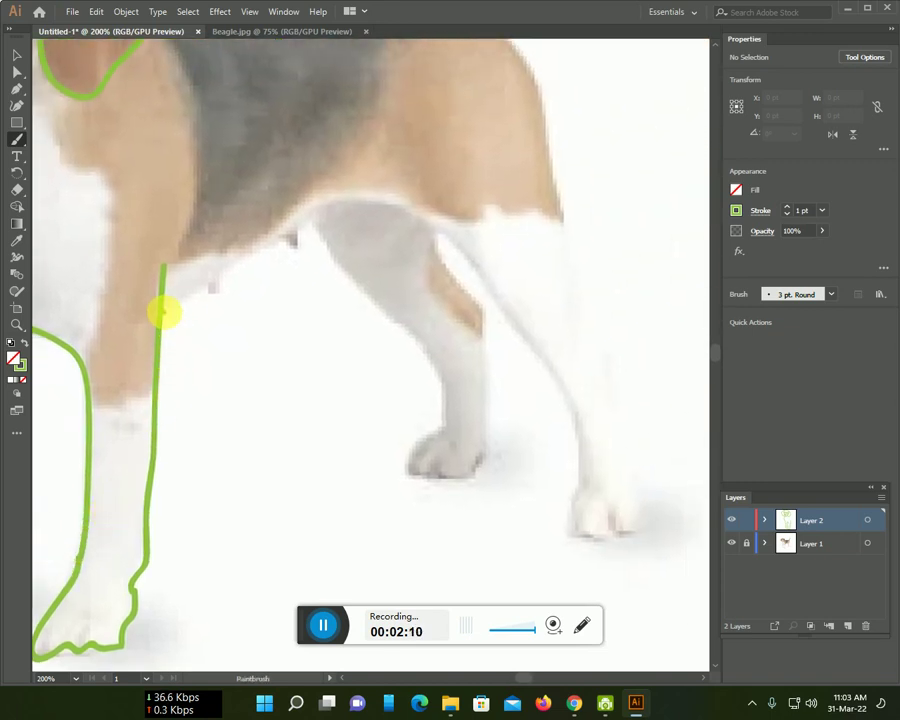
Trace the belly line, the far hind leg's edges and the near hind leg to its paw
{"action": "left_click_drag", "start_coordinate": [163, 313], "coordinate": [198, 299]}
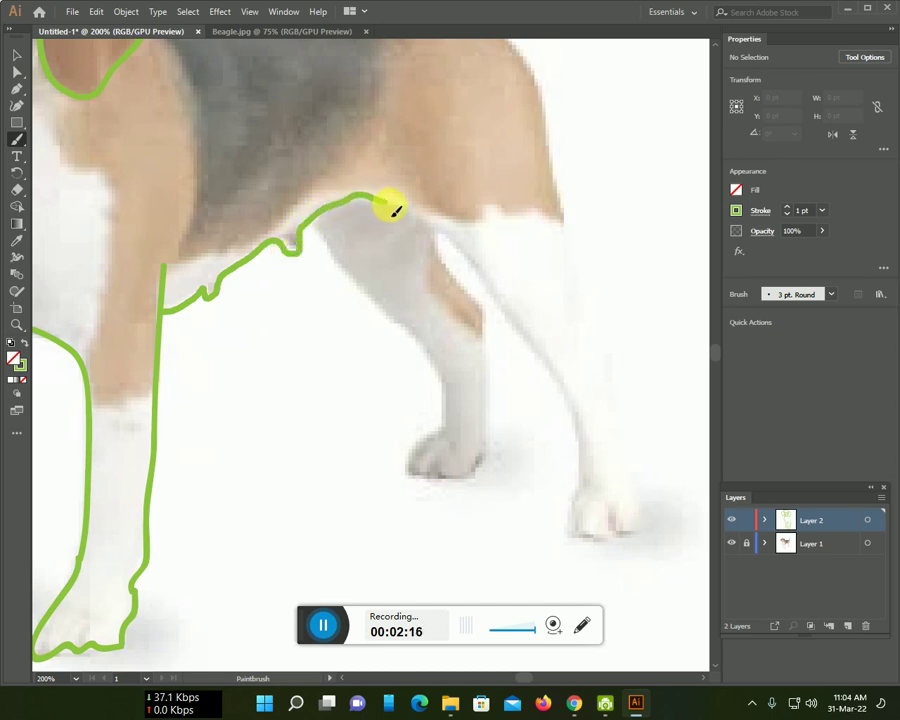
{"action": "mouse_move", "coordinate": [487, 288]}
{"action": "left_mouse_down"}
{"action": "mouse_move", "coordinate": [559, 394]}
{"action": "mouse_move", "coordinate": [573, 452]}
{"action": "mouse_move", "coordinate": [571, 500]}
{"action": "left_mouse_up"}
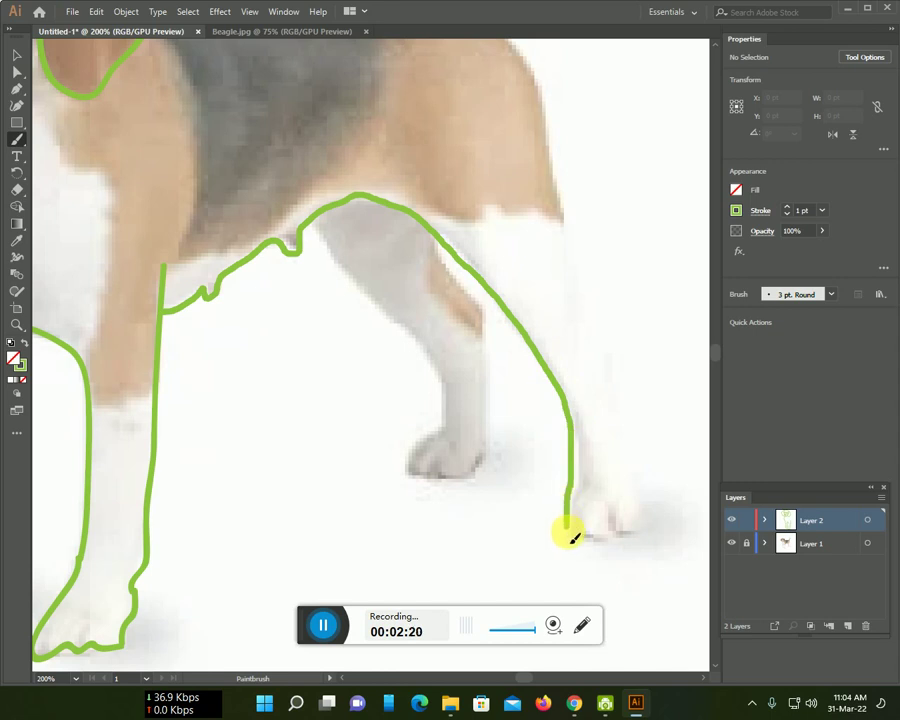
{"action": "mouse_move", "coordinate": [643, 521]}
{"action": "left_mouse_down"}
{"action": "mouse_move", "coordinate": [643, 452]}
{"action": "mouse_move", "coordinate": [577, 275]}
{"action": "mouse_move", "coordinate": [512, 40]}
{"action": "left_mouse_up"}
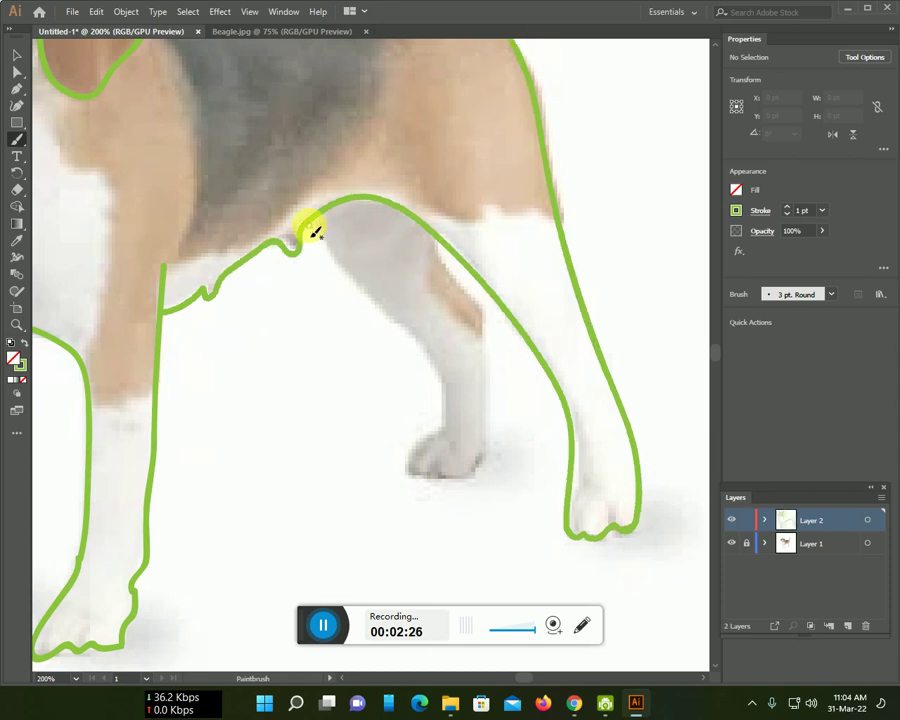
{"action": "mouse_move", "coordinate": [340, 263]}
{"action": "left_mouse_down"}
{"action": "mouse_move", "coordinate": [436, 373]}
{"action": "mouse_move", "coordinate": [448, 425]}
{"action": "mouse_move", "coordinate": [402, 476]}
{"action": "mouse_move", "coordinate": [474, 473]}
{"action": "left_mouse_up"}
{"action": "mouse_move", "coordinate": [492, 362]}
{"action": "left_mouse_down"}
{"action": "mouse_move", "coordinate": [486, 315]}
{"action": "mouse_move", "coordinate": [443, 254]}
{"action": "left_mouse_up"}
Trace the back from the ear to the tail, the tail's underside and its white tip
{"action": "scroll", "coordinate": [374, 534], "scroll_direction": "up", "scroll_amount": 2}
{"action": "scroll", "coordinate": [296, 452], "scroll_direction": "up", "scroll_amount": 3}
{"action": "scroll", "coordinate": [290, 466], "scroll_direction": "up", "scroll_amount": 4}
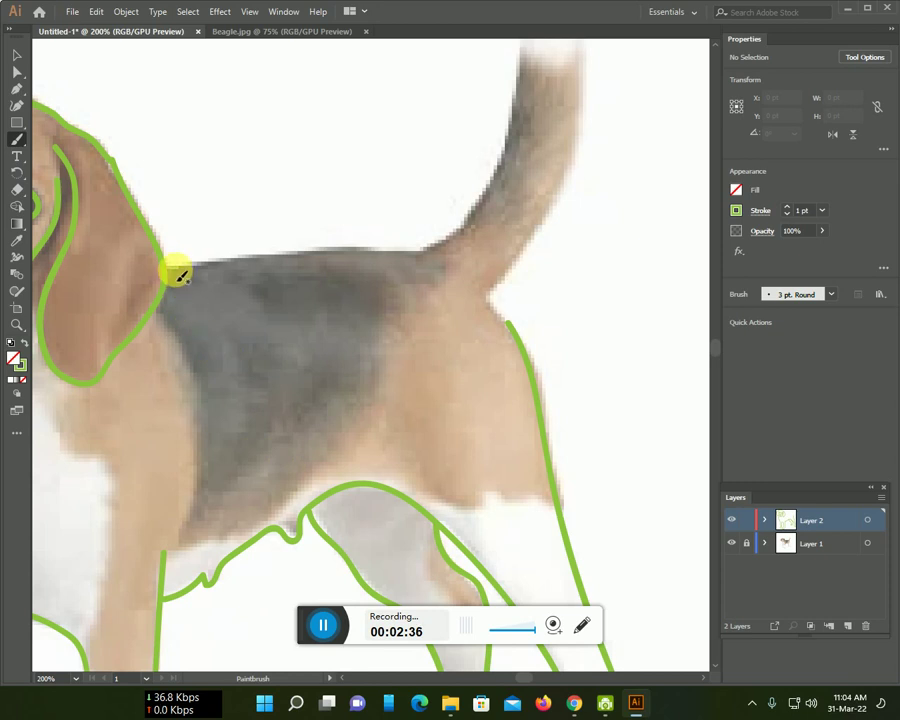
{"action": "mouse_move", "coordinate": [172, 277]}
{"action": "left_mouse_down"}
{"action": "mouse_move", "coordinate": [251, 261]}
{"action": "mouse_move", "coordinate": [424, 255]}
{"action": "left_mouse_up"}
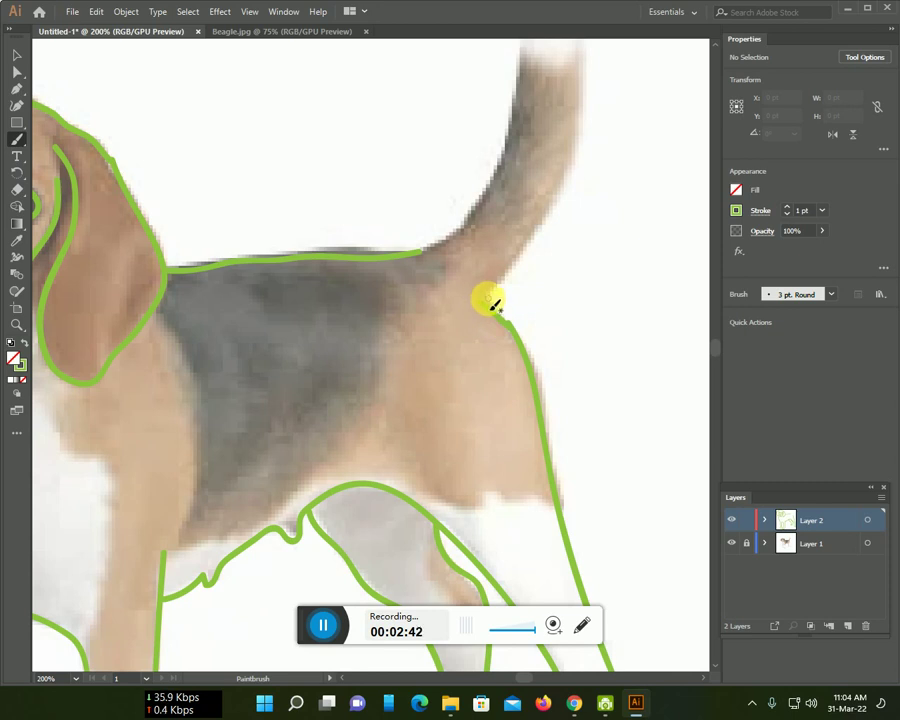
{"action": "mouse_move", "coordinate": [495, 305]}
{"action": "left_mouse_down"}
{"action": "mouse_move", "coordinate": [500, 274]}
{"action": "mouse_move", "coordinate": [576, 160]}
{"action": "mouse_move", "coordinate": [531, 200]}
{"action": "mouse_move", "coordinate": [503, 343]}
{"action": "mouse_move", "coordinate": [453, 410]}
{"action": "left_mouse_up"}
{"action": "scroll", "coordinate": [553, 318], "scroll_direction": "up", "scroll_amount": 2}
{"action": "scroll", "coordinate": [552, 320], "scroll_direction": "up", "scroll_amount": 2}
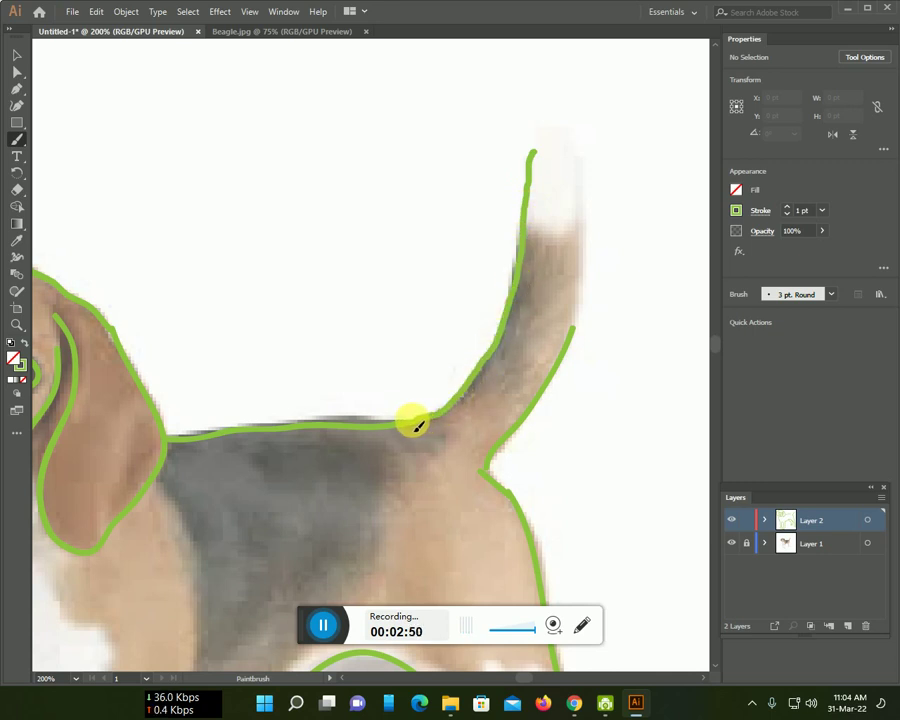
{"action": "scroll", "coordinate": [558, 320], "scroll_direction": "up", "scroll_amount": 2}
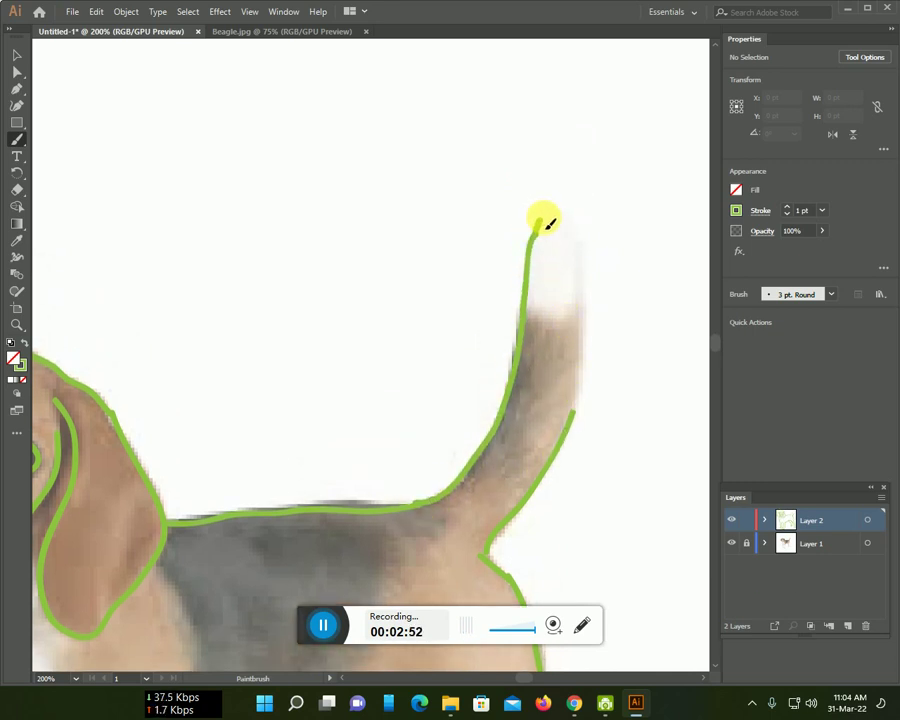
{"action": "mouse_move", "coordinate": [562, 222]}
{"action": "left_mouse_down"}
{"action": "mouse_move", "coordinate": [577, 245]}
{"action": "mouse_move", "coordinate": [580, 377]}
{"action": "left_mouse_up"}
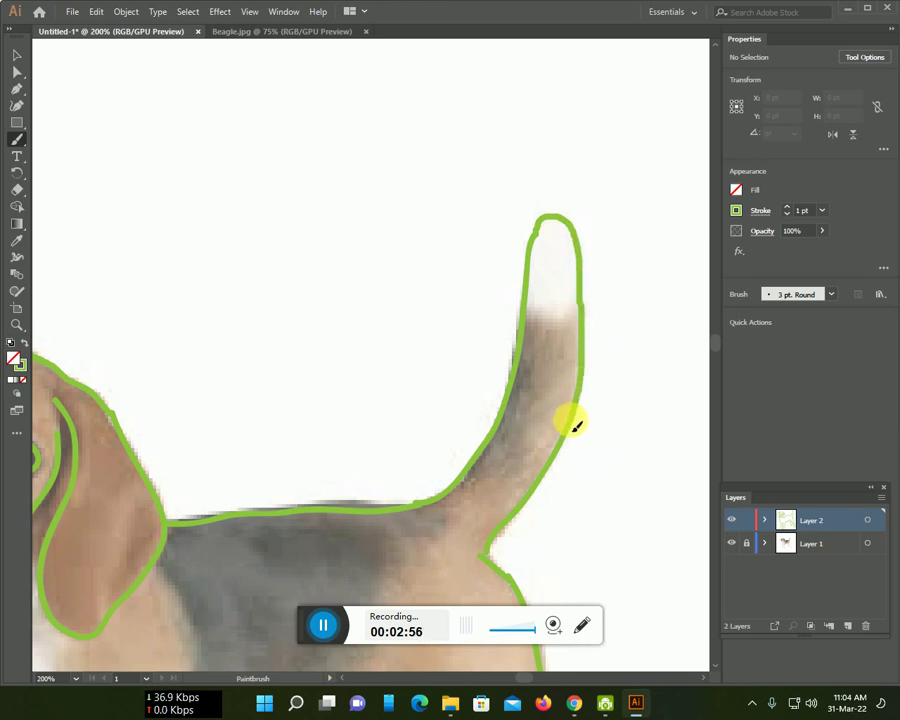
{"action": "scroll", "coordinate": [596, 412], "scroll_direction": "down", "scroll_amount": 3}
{"action": "scroll", "coordinate": [594, 406], "scroll_direction": "down", "scroll_amount": 3}
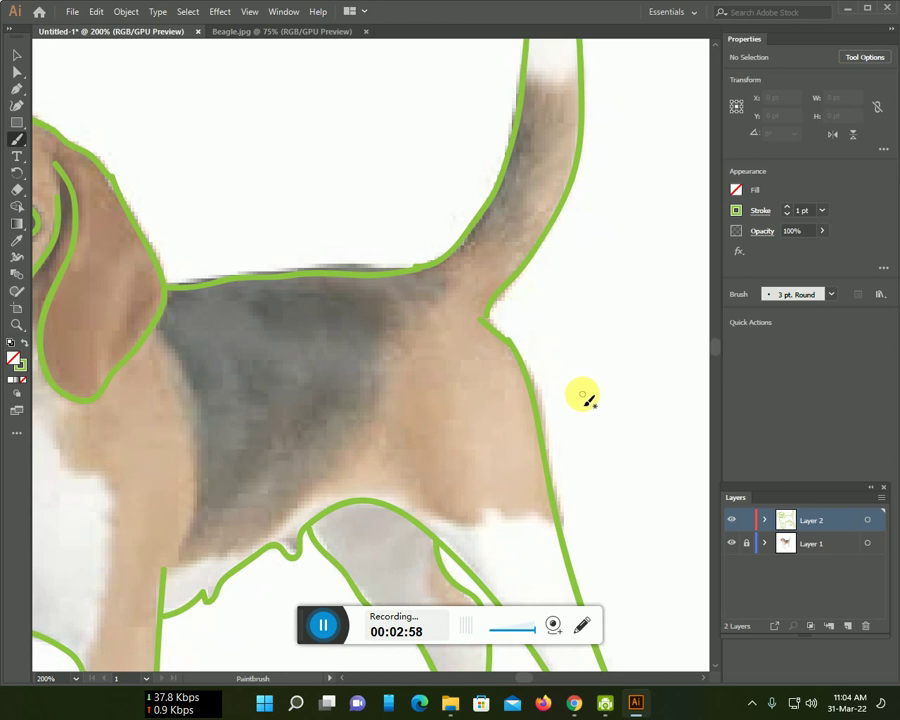
{"action": "scroll", "coordinate": [560, 392], "scroll_direction": "down", "scroll_amount": 2}
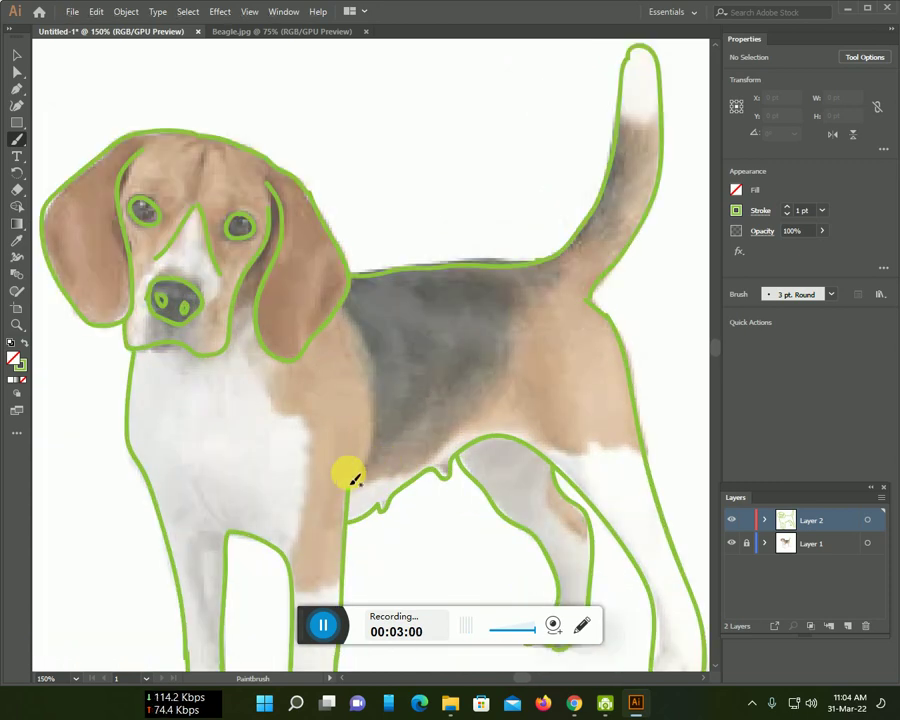
Draw a green chest line from the ear down to the front leg
{"action": "scroll", "coordinate": [466, 425], "scroll_direction": "up", "scroll_amount": 2}
{"action": "scroll", "coordinate": [464, 437], "scroll_direction": "up", "scroll_amount": 1}
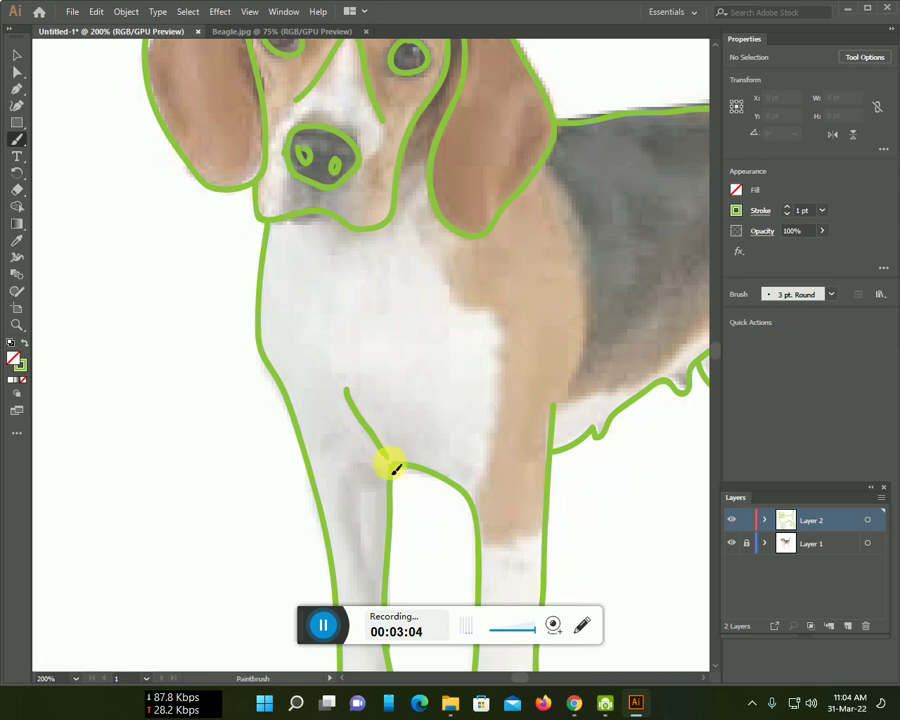
{"action": "scroll", "coordinate": [540, 420], "scroll_direction": "up", "scroll_amount": 2}
{"action": "left_click_drag", "start_coordinate": [556, 290], "coordinate": [560, 478]}
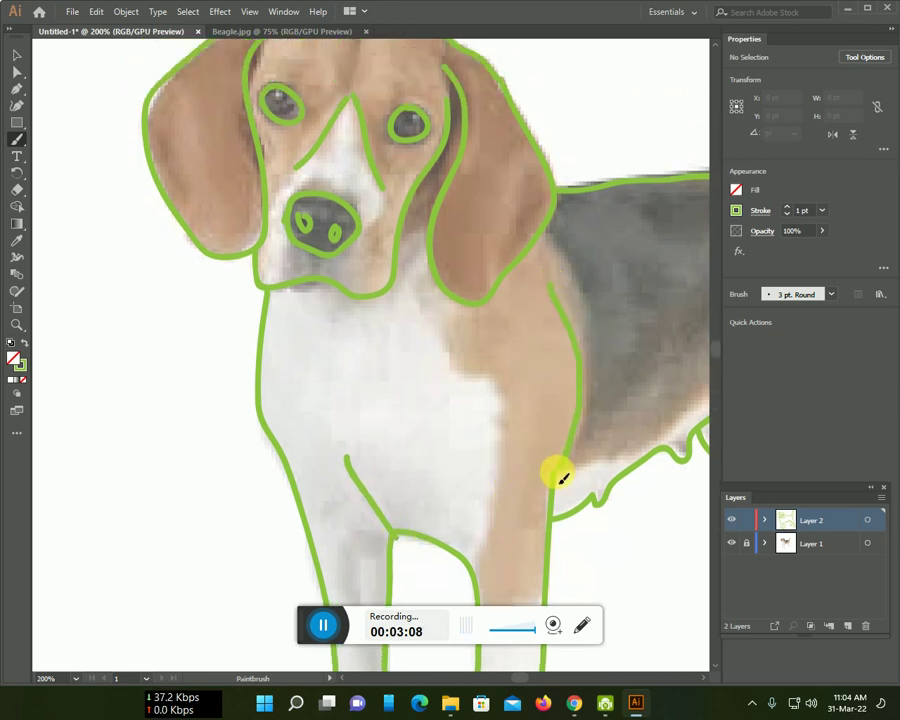
{"action": "scroll", "coordinate": [604, 398], "scroll_direction": "down", "scroll_amount": 2, "text": "alt"}
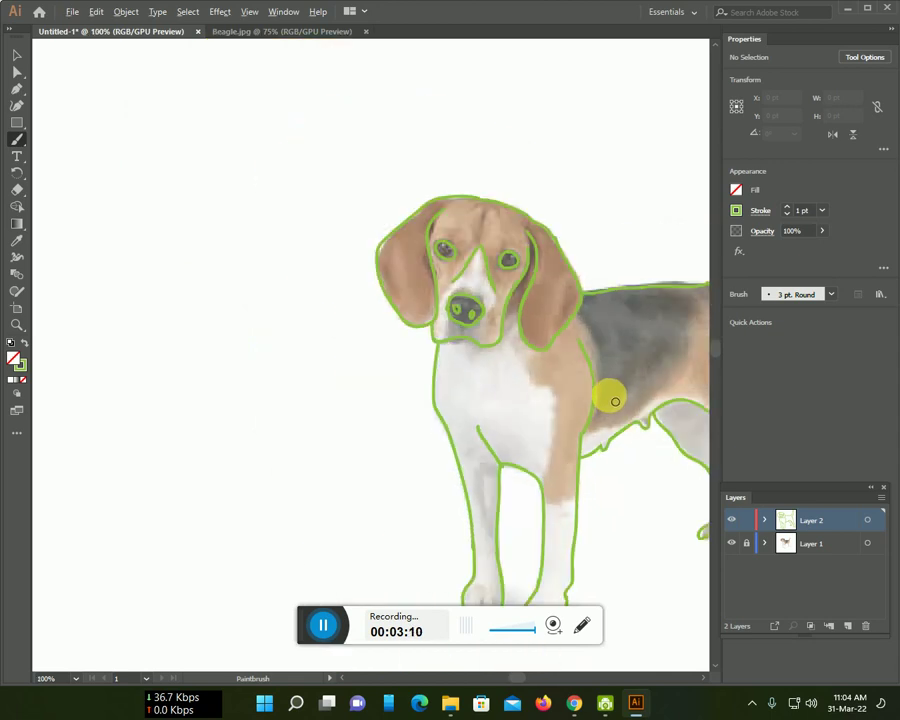
{"action": "left_click_drag", "start_coordinate": [594, 394], "coordinate": [372, 426]}
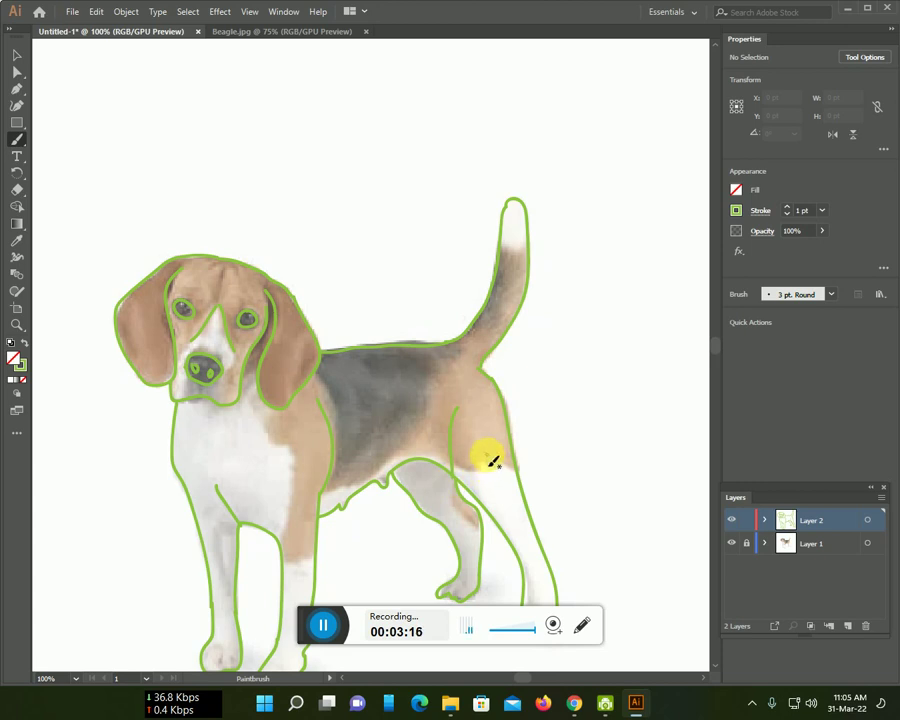
Add rear thigh and forehead detail strokes and redraw the front leg's right edge straighter
{"action": "left_click_drag", "start_coordinate": [466, 452], "coordinate": [486, 368]}
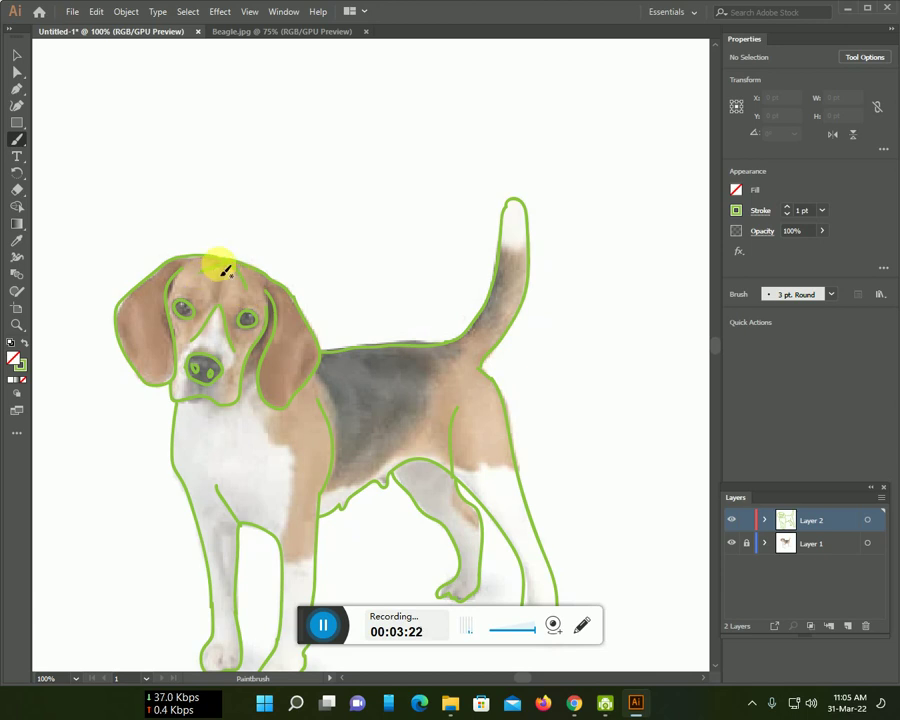
{"action": "mouse_move", "coordinate": [228, 274]}
{"action": "left_mouse_down"}
{"action": "mouse_move", "coordinate": [224, 295]}
{"action": "mouse_move", "coordinate": [287, 297]}
{"action": "left_mouse_up"}
{"action": "scroll", "coordinate": [300, 370], "scroll_direction": "down", "scroll_amount": 3}
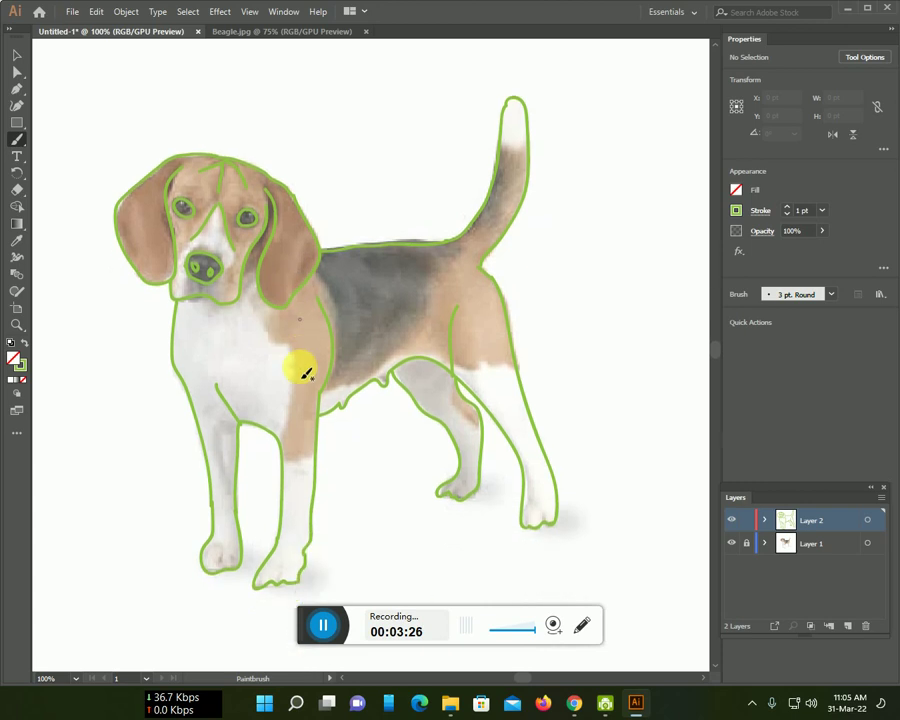
{"action": "scroll", "coordinate": [306, 369], "scroll_direction": "down", "scroll_amount": 1}
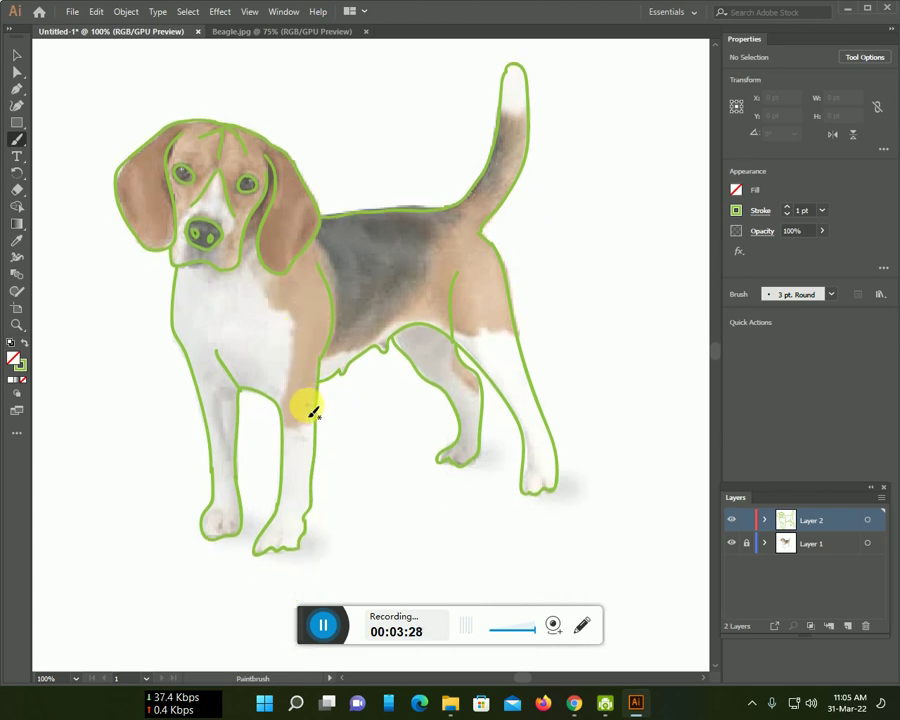
{"action": "left_click_drag", "start_coordinate": [291, 401], "coordinate": [316, 484]}
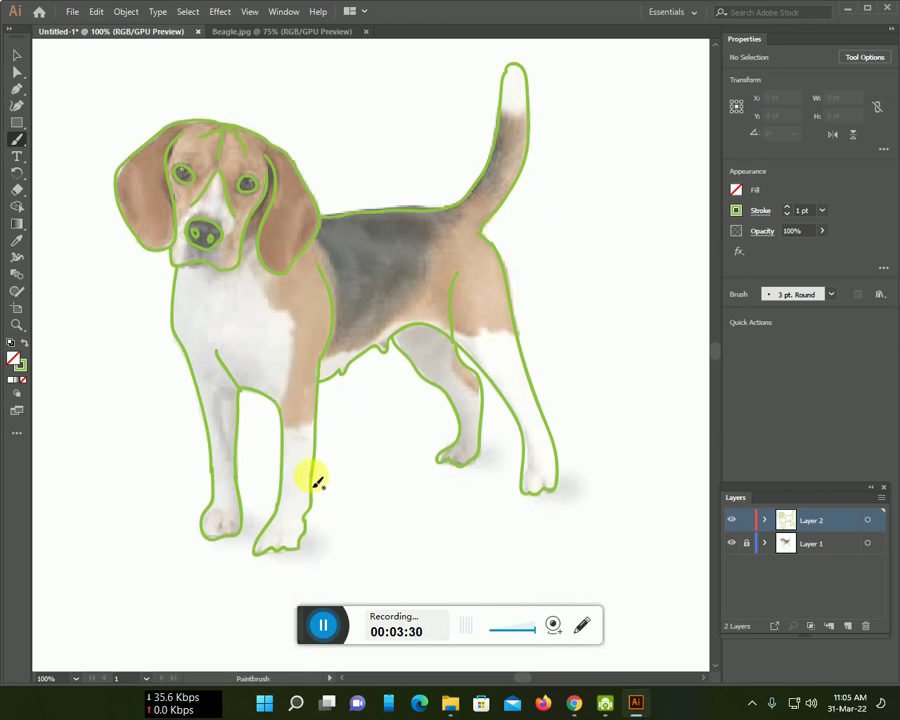